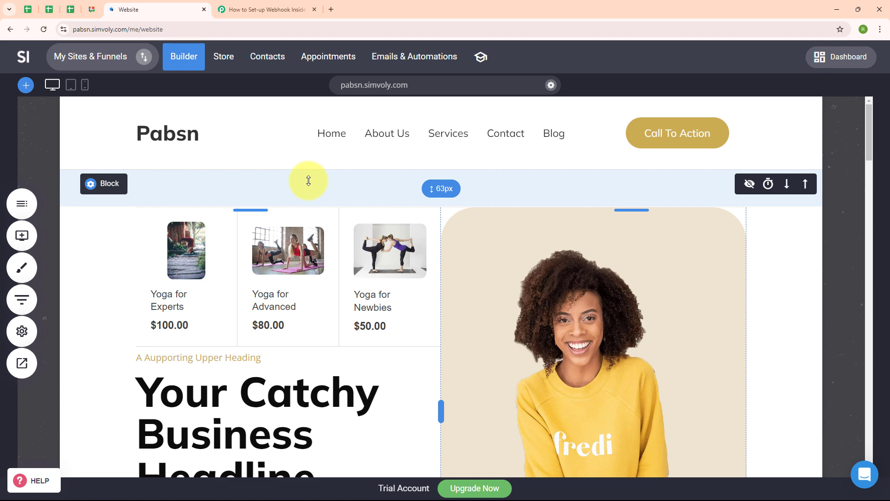
pyautogui.click(266, 10)
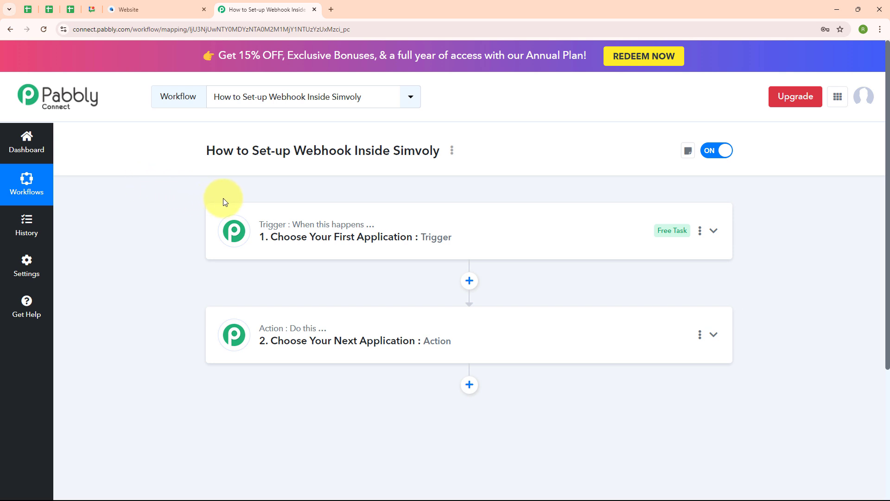
pyautogui.moveTo(295, 152); pyautogui.dragTo(352, 149)
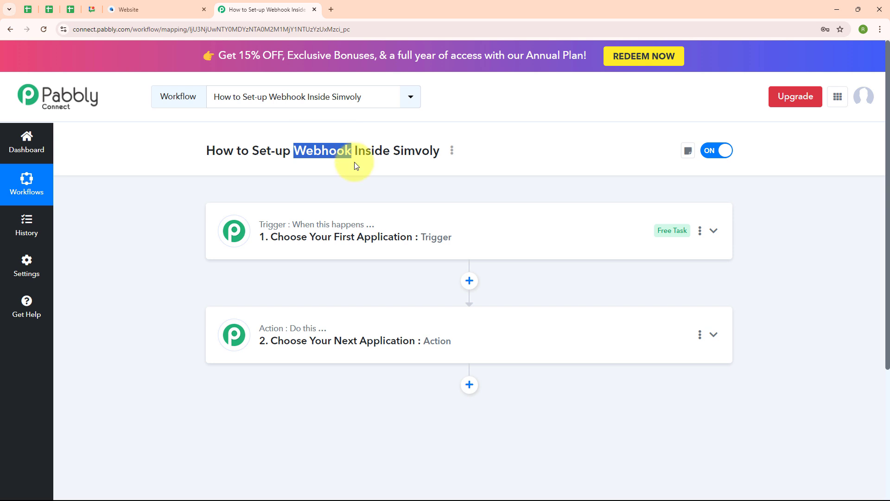
pyautogui.click(357, 166)
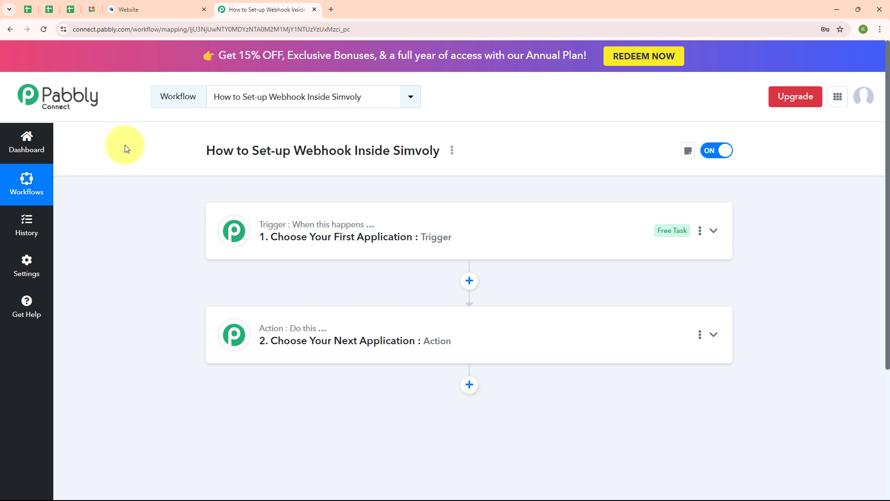
pyautogui.click(136, 5)
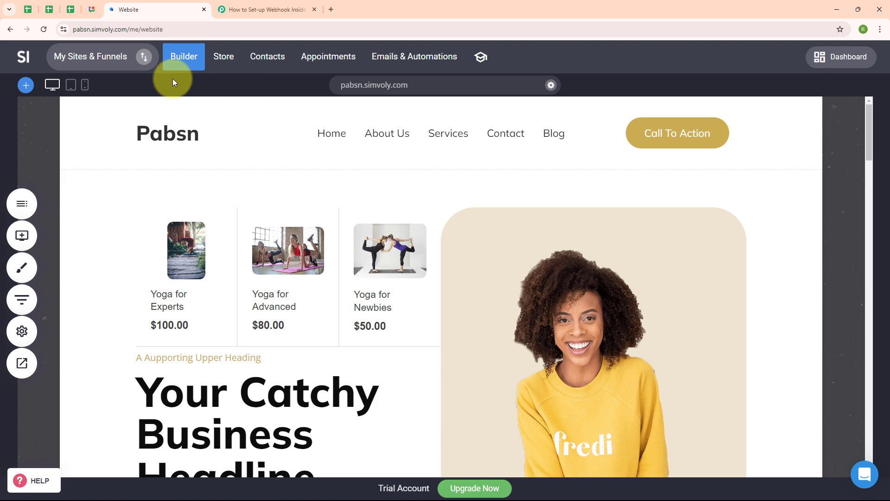
# Switch to Pabbly Connect and choose Simvoly as the trigger application of the webhook workflow.
pyautogui.click(220, 11)
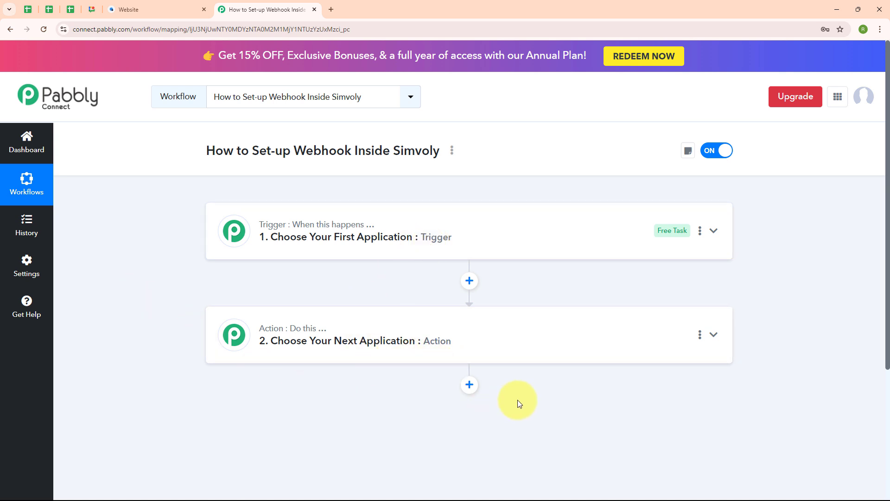
pyautogui.click(527, 234)
pyautogui.click(301, 299)
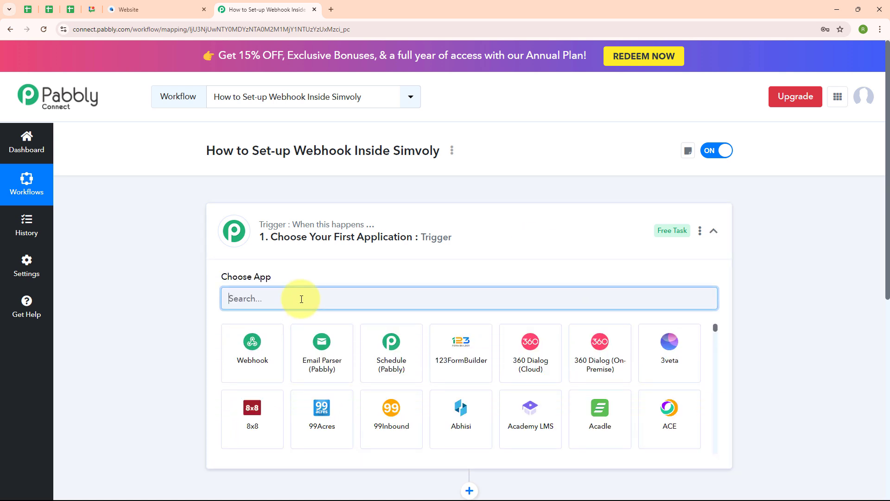
pyautogui.write('sim')
pyautogui.click(601, 347)
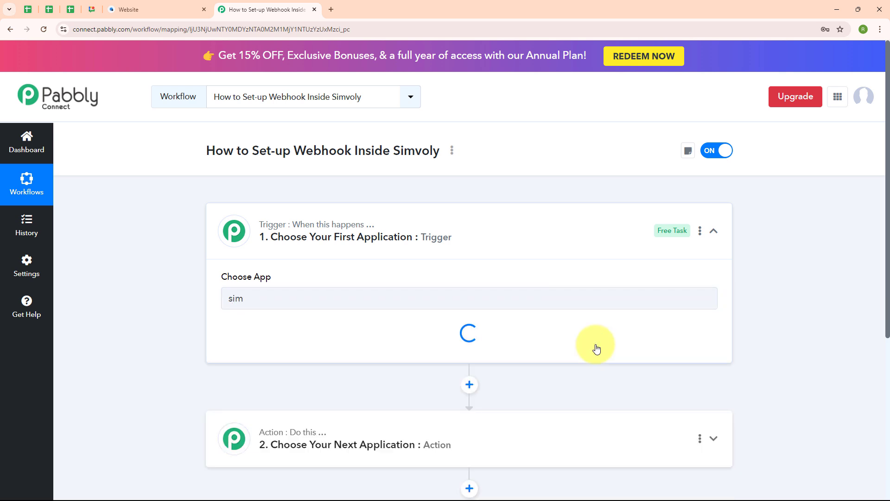
# Set the Simvoly trigger event to New Order.
pyautogui.click(246, 345)
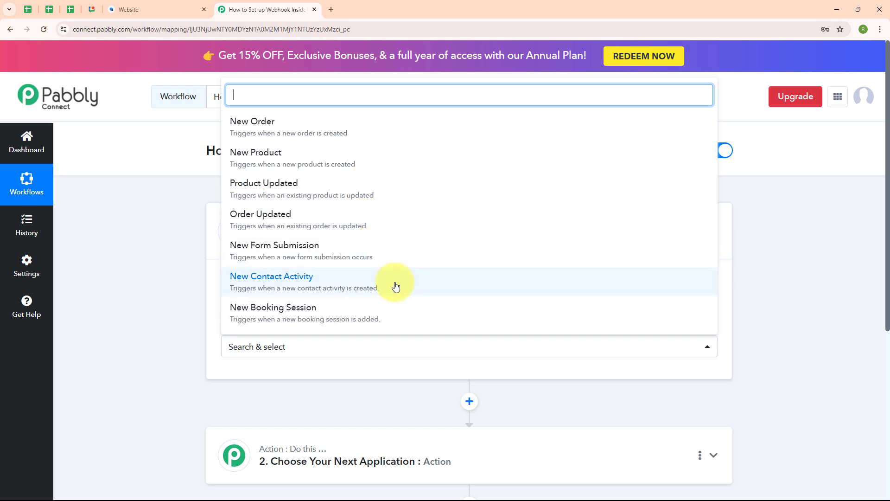
pyautogui.scroll(-1, 395, 287)
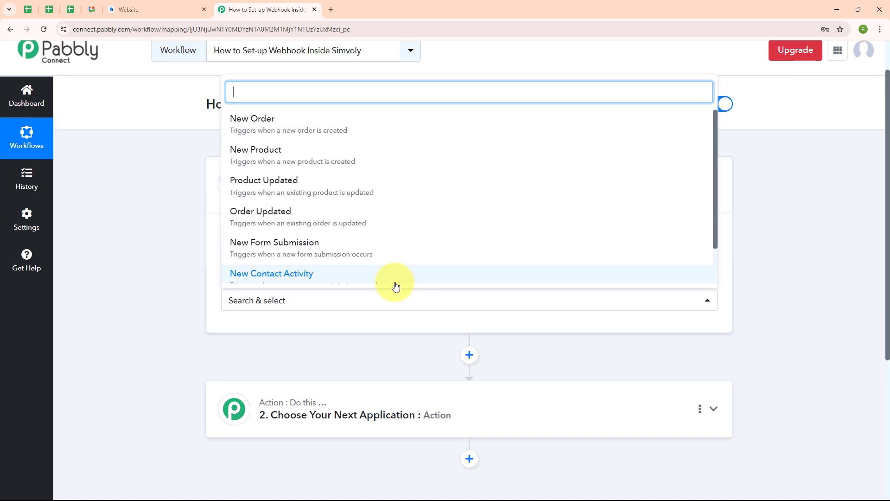
pyautogui.click(296, 127)
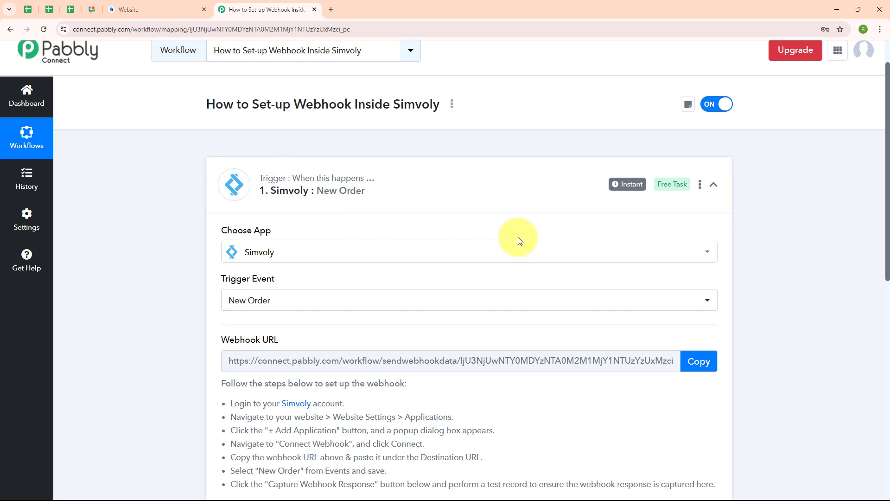
# Review the webhook setup instructions and copy the trigger's webhook URL.
pyautogui.scroll(-4, 520, 222)
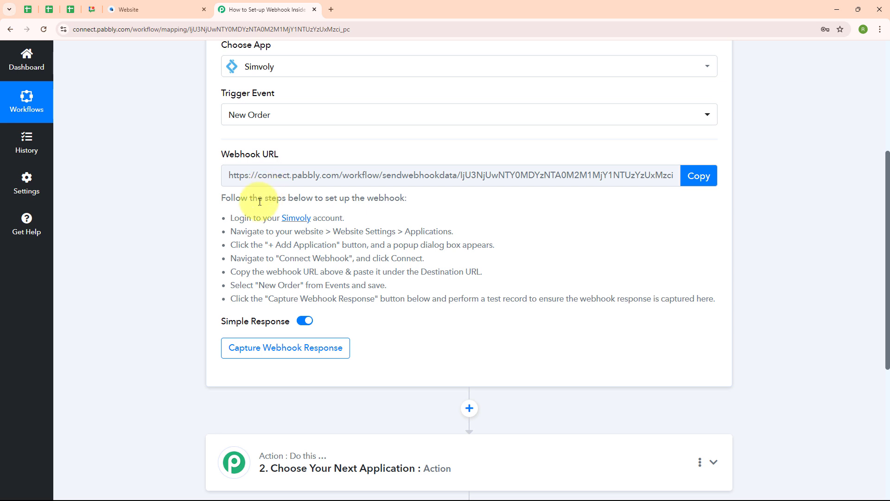
pyautogui.moveTo(230, 217); pyautogui.dragTo(735, 304)
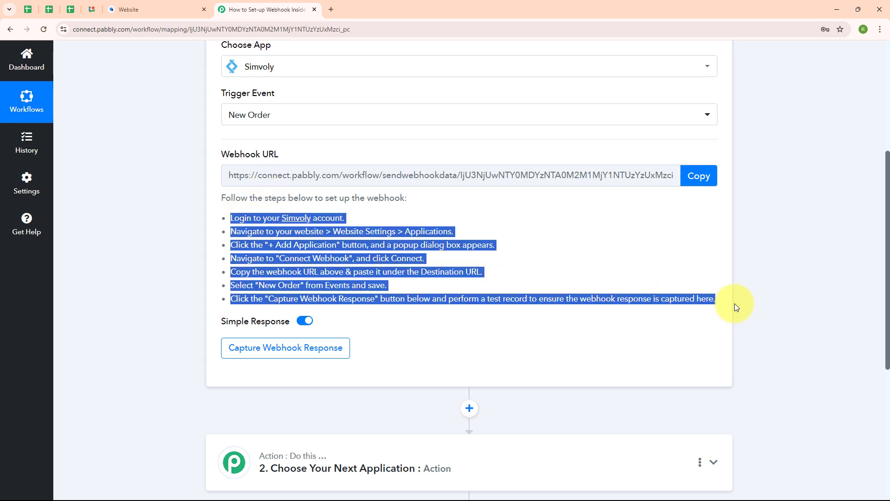
pyautogui.click(485, 254)
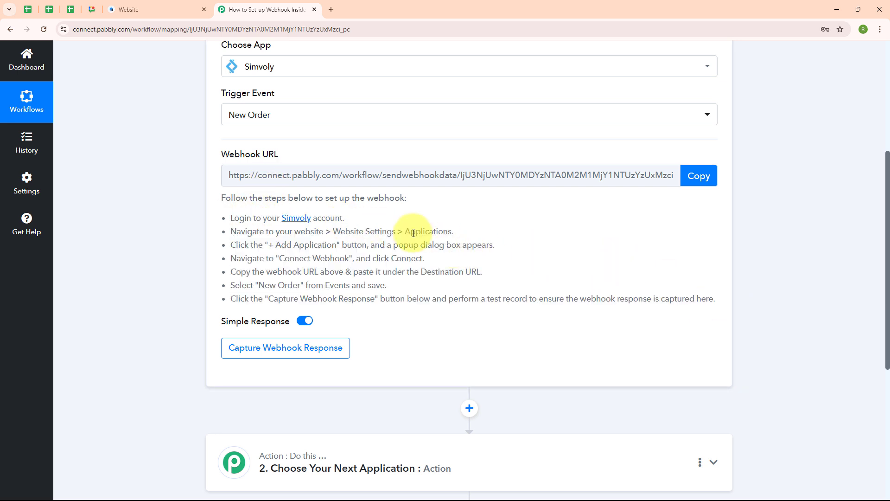
pyautogui.click(707, 179)
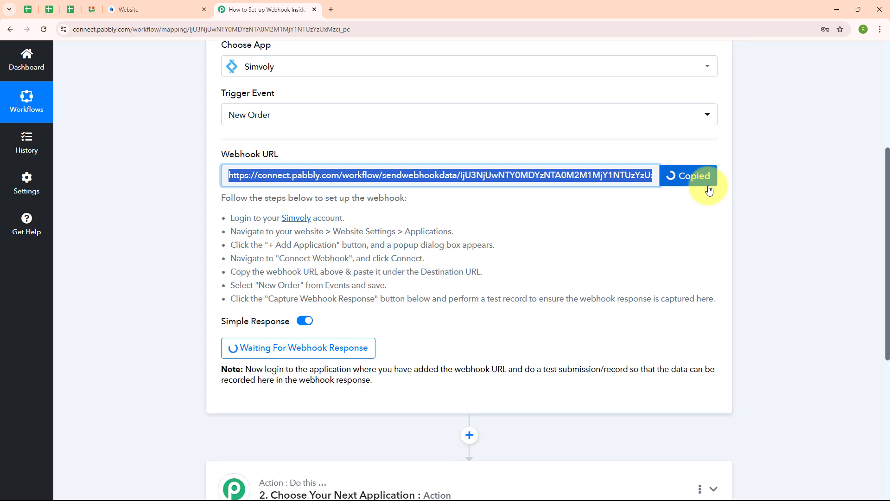
# Switch to Simvoly and add a Connect Webhook application in the website's Applications settings.
pyautogui.click(140, 3)
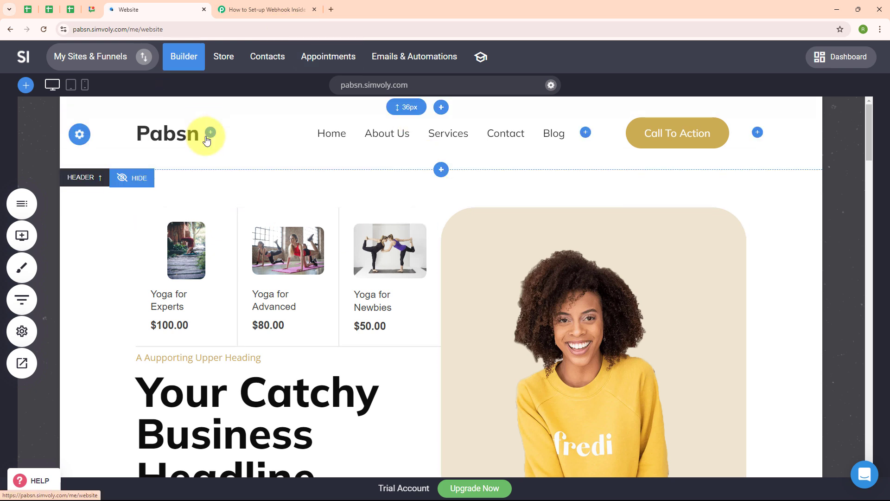
pyautogui.click(18, 332)
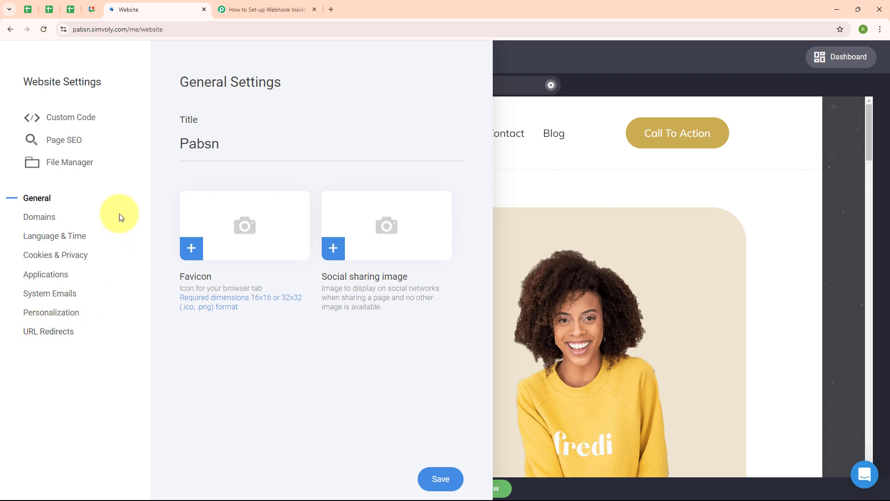
pyautogui.click(44, 276)
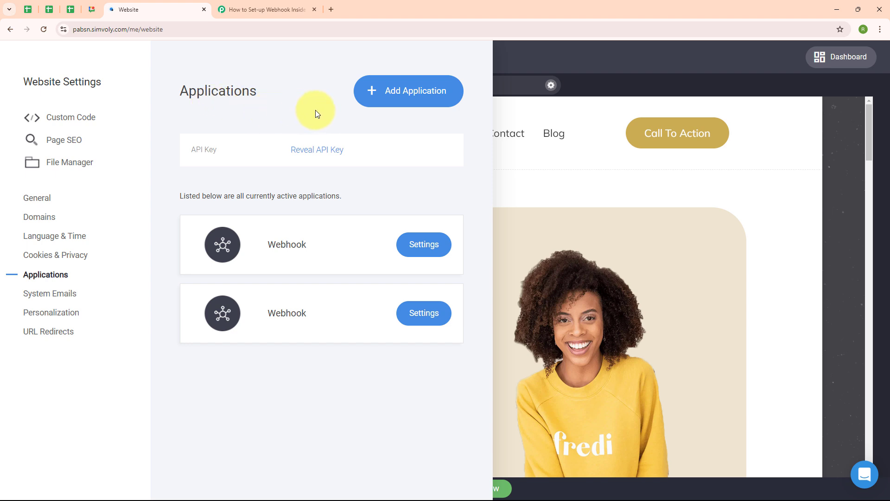
pyautogui.click(416, 91)
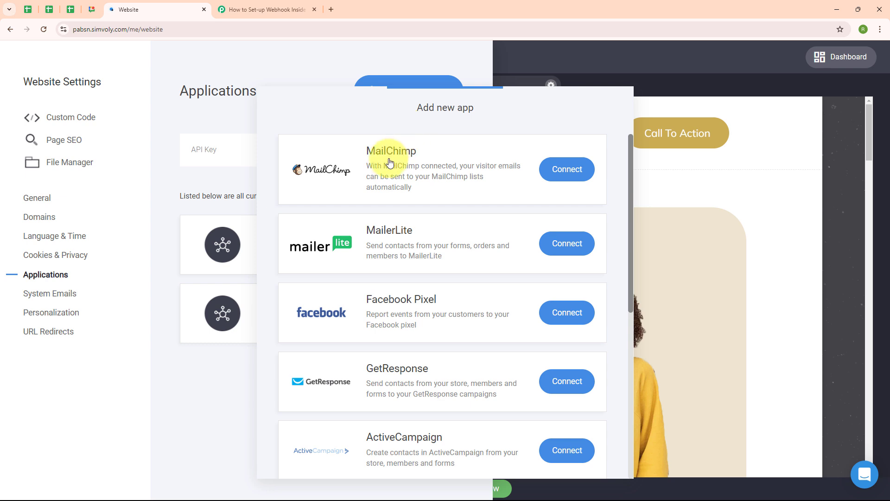
pyautogui.scroll(-1, 387, 192)
pyautogui.scroll(-6, 383, 188)
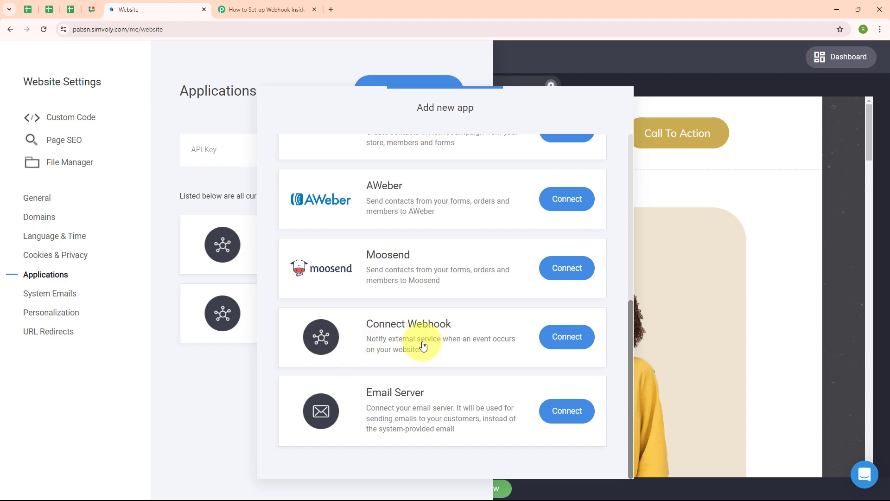
pyautogui.click(557, 343)
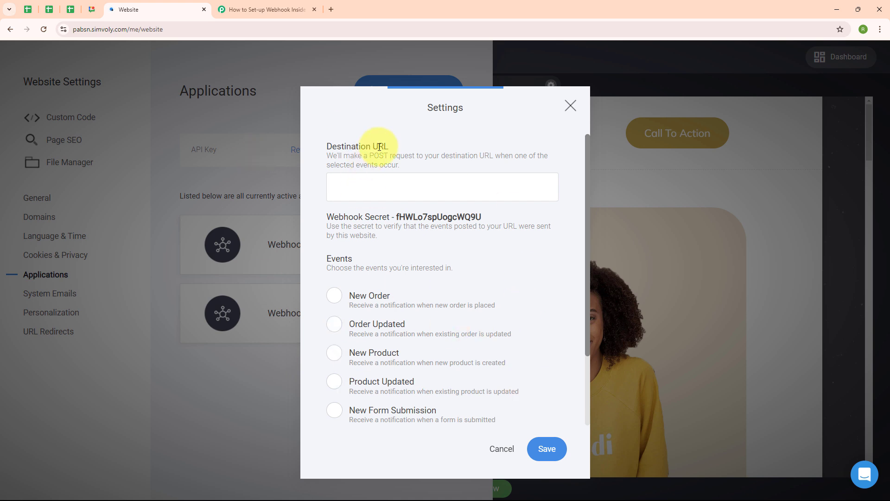
# Paste the copied webhook URL as the Destination URL, enable the New Order event, save the webhook and close the website settings.
pyautogui.moveTo(328, 147); pyautogui.dragTo(412, 149)
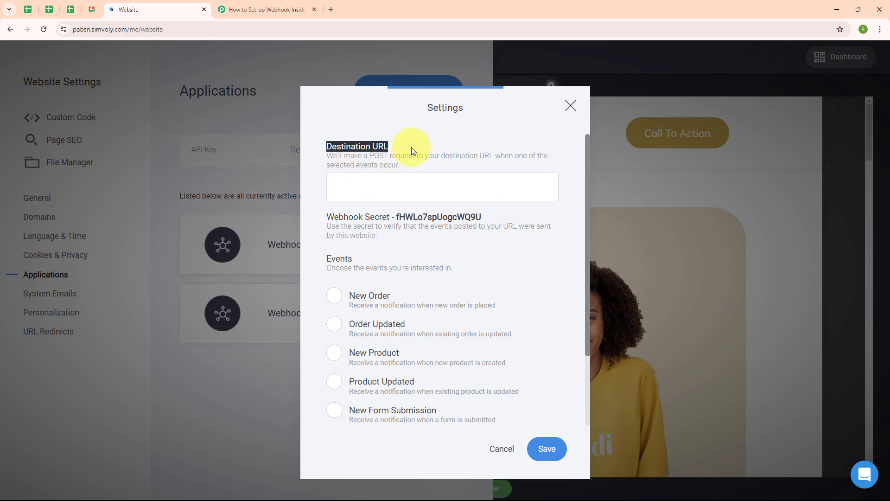
pyautogui.click(412, 141)
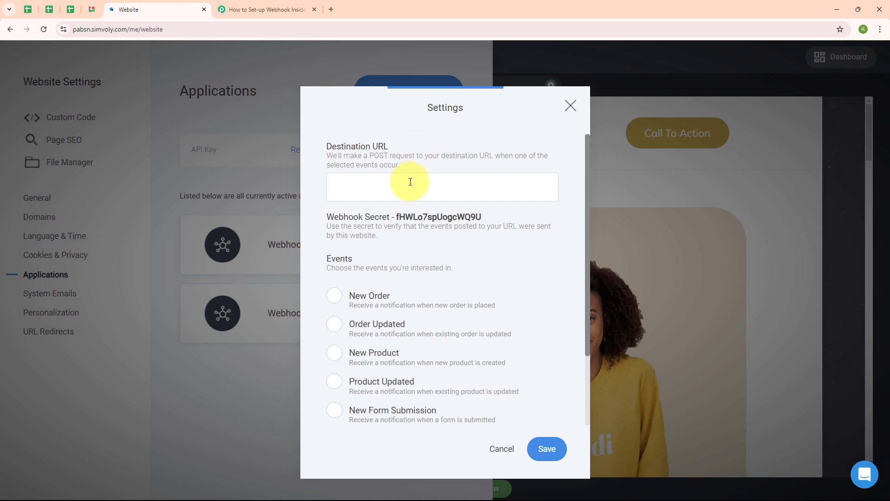
pyautogui.click(354, 188)
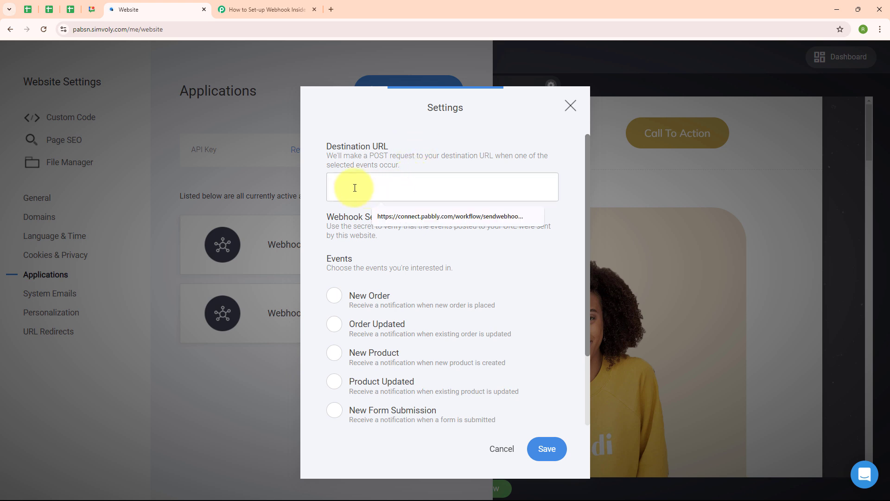
pyautogui.hotkey('ctrl', 'v')
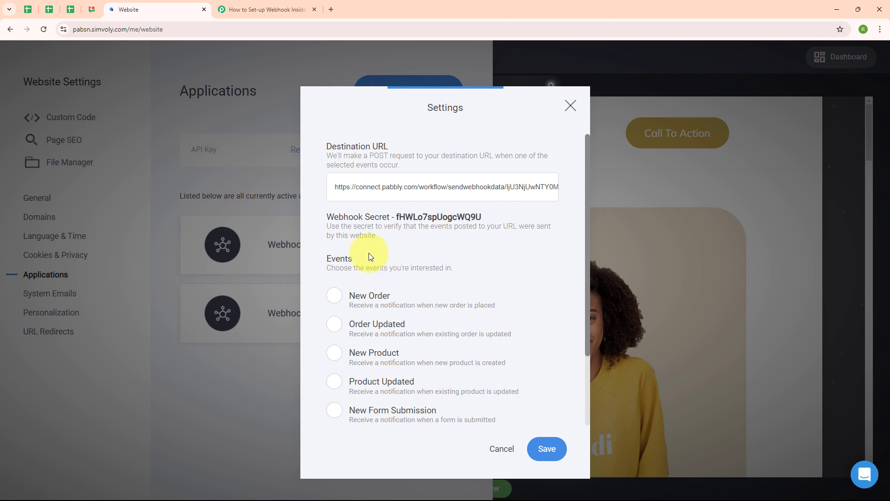
pyautogui.click(341, 308)
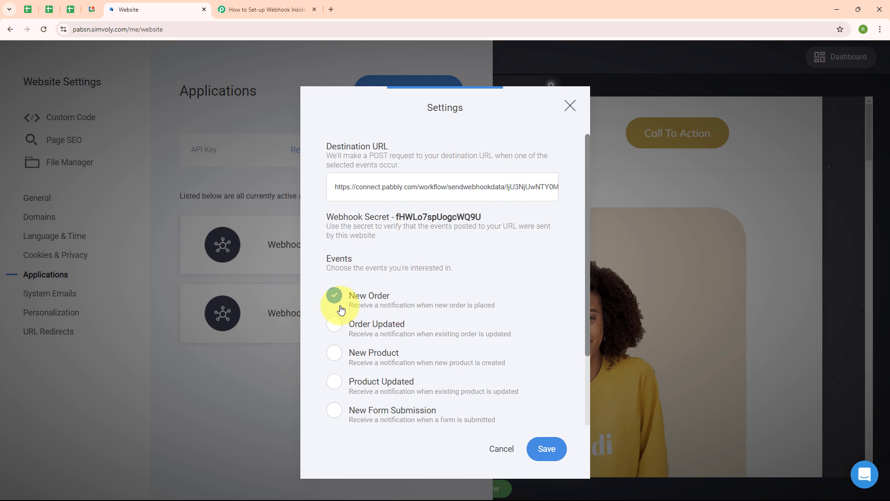
pyautogui.click(553, 453)
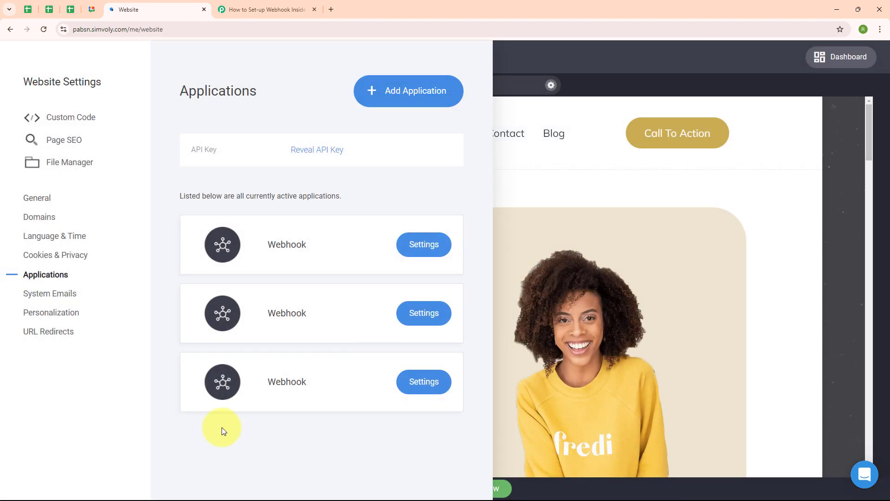
pyautogui.click(559, 160)
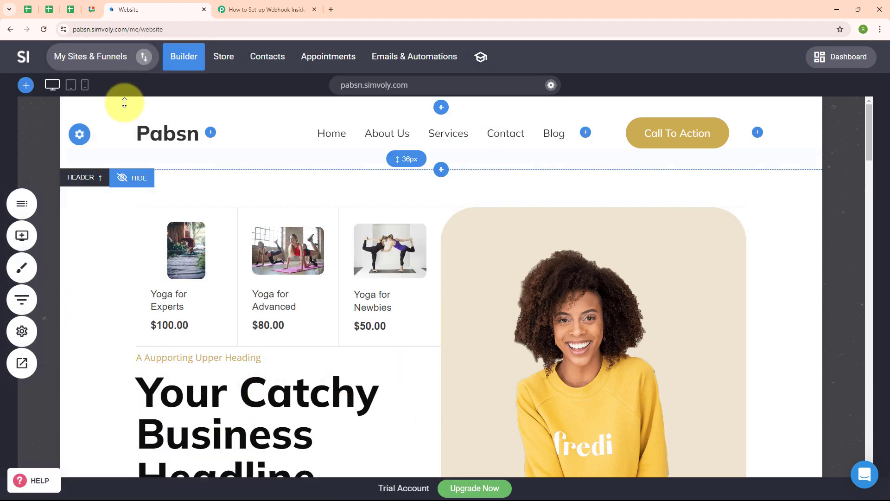
# Check the trigger's webhook response status in Pabbly Connect and return to Simvoly.
pyautogui.click(231, 11)
pyautogui.click(256, 179)
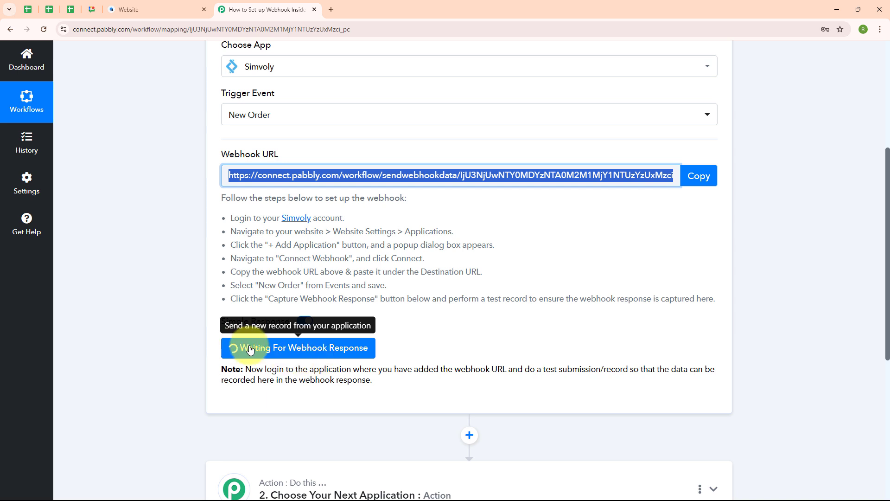
pyautogui.click(180, 5)
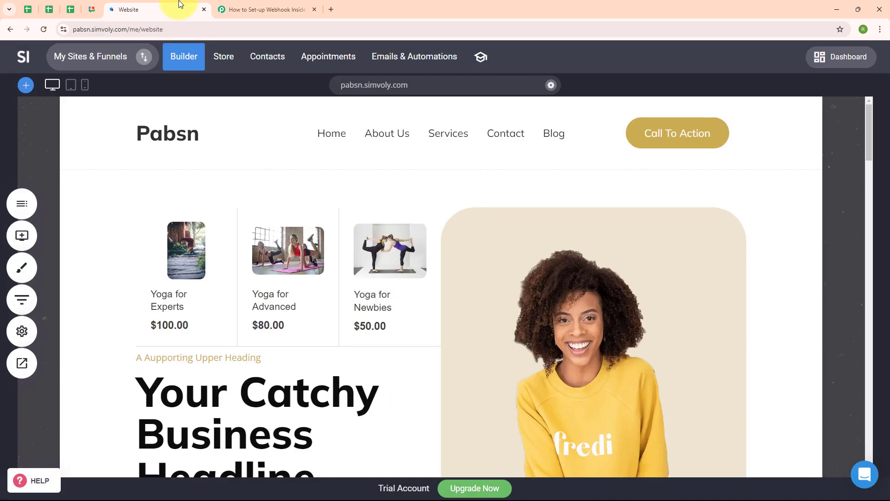
# Open a preview of the website's store from the e-commerce area.
pyautogui.click(231, 58)
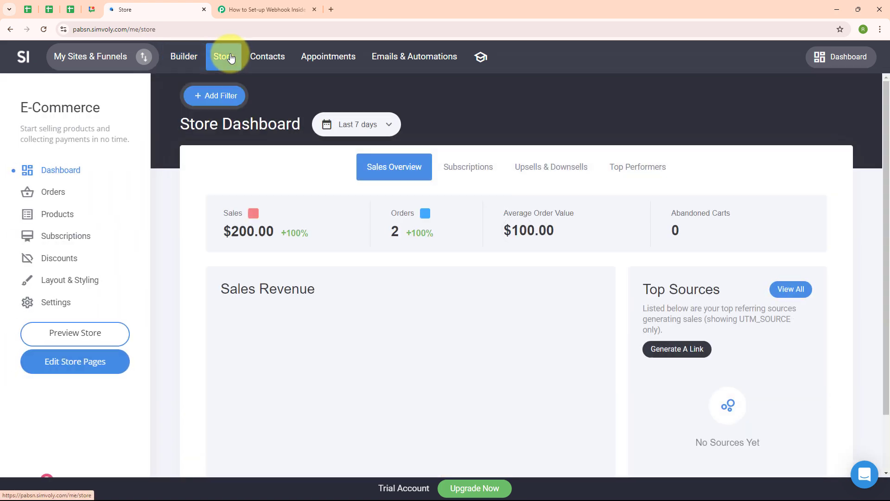
pyautogui.click(74, 333)
pyautogui.click(394, 60)
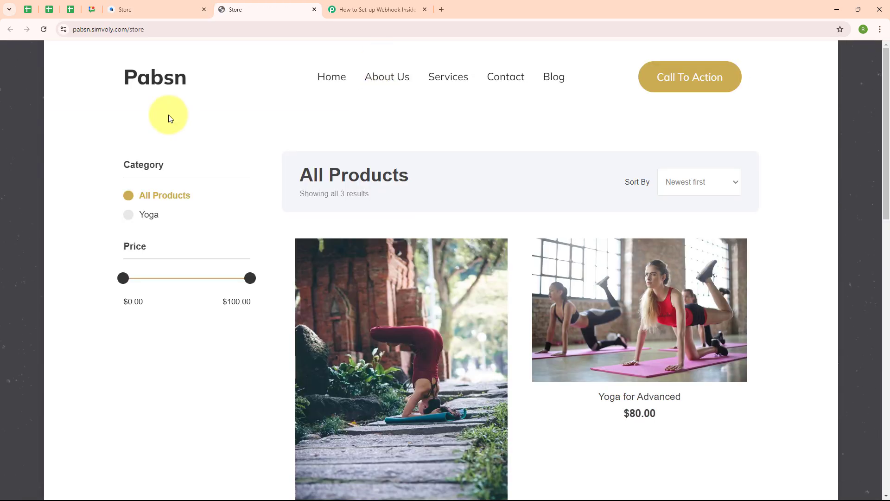
# Add one Yoga for Advanced product to the cart and open the shopping cart.
pyautogui.scroll(-5, 487, 127)
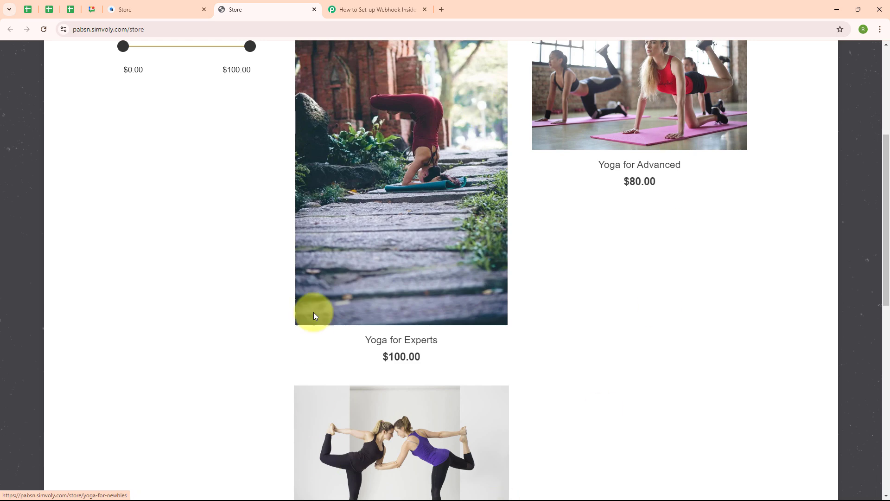
pyautogui.click(564, 131)
pyautogui.scroll(-4, 722, 235)
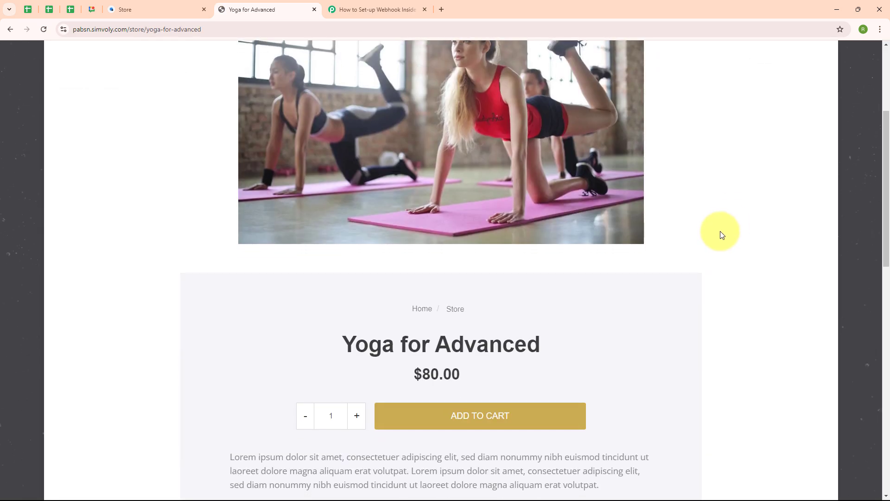
pyautogui.scroll(-4, 722, 234)
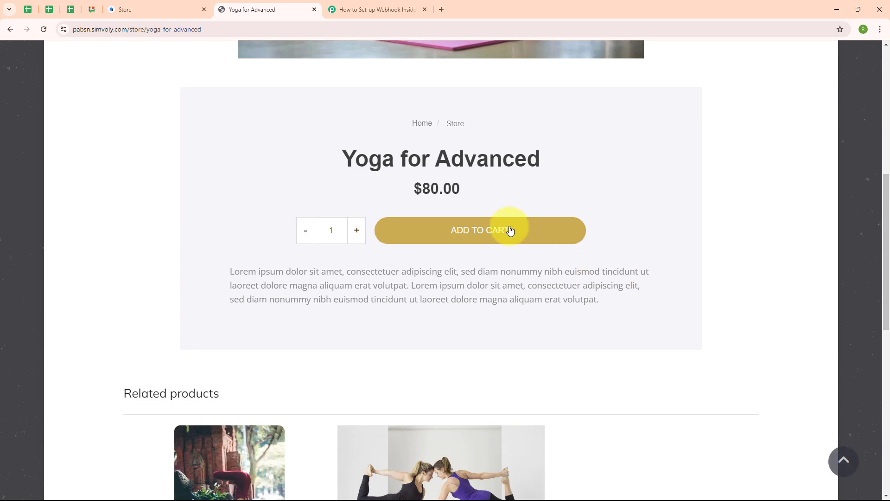
pyautogui.click(510, 231)
pyautogui.click(489, 80)
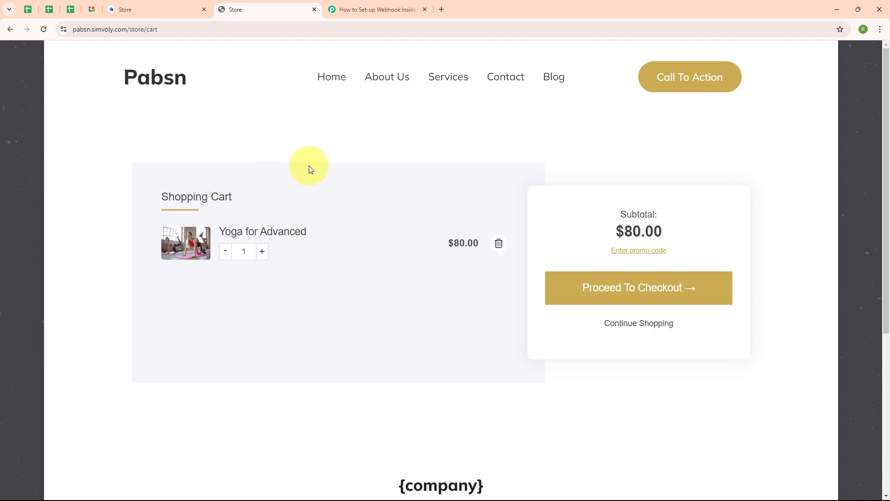
# Proceed to checkout and fill in the customer's full name and e-mail address.
pyautogui.click(673, 303)
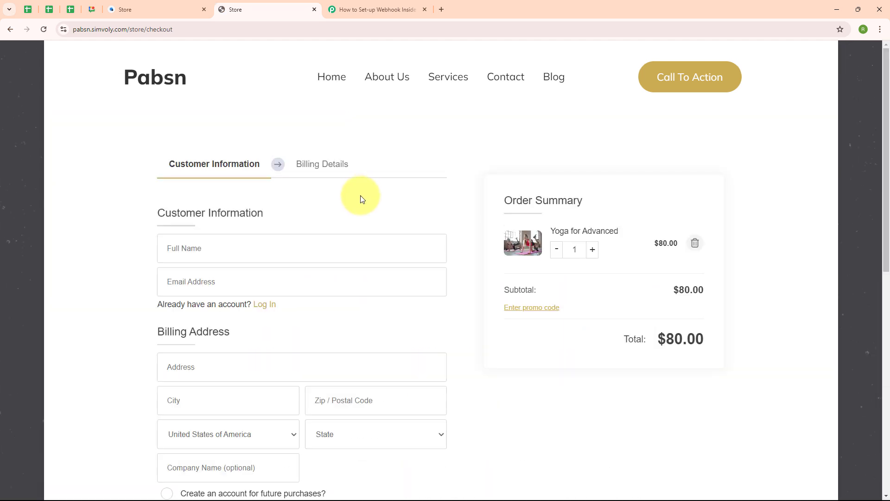
pyautogui.click(219, 254)
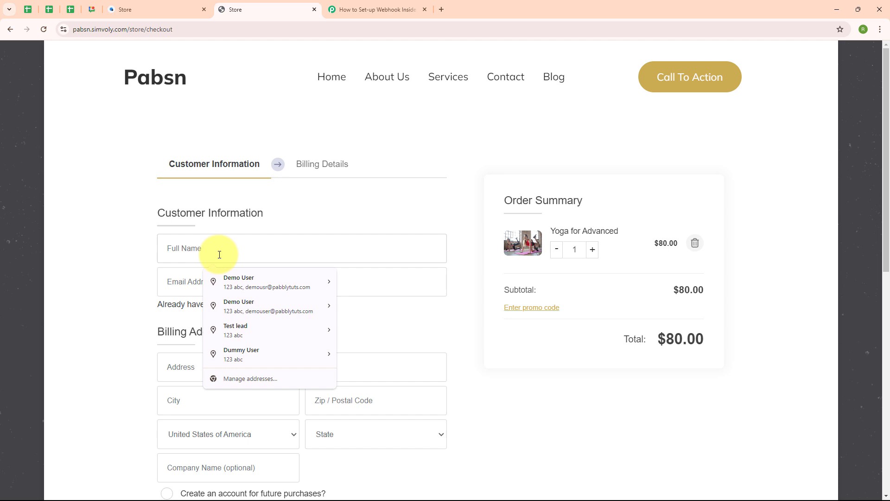
pyautogui.write('Dummy User')
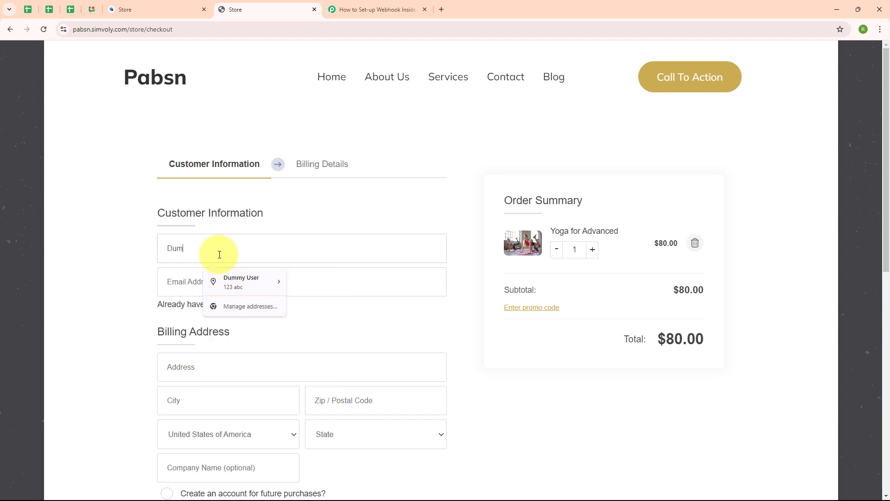
pyautogui.click(172, 278)
pyautogui.write('du')
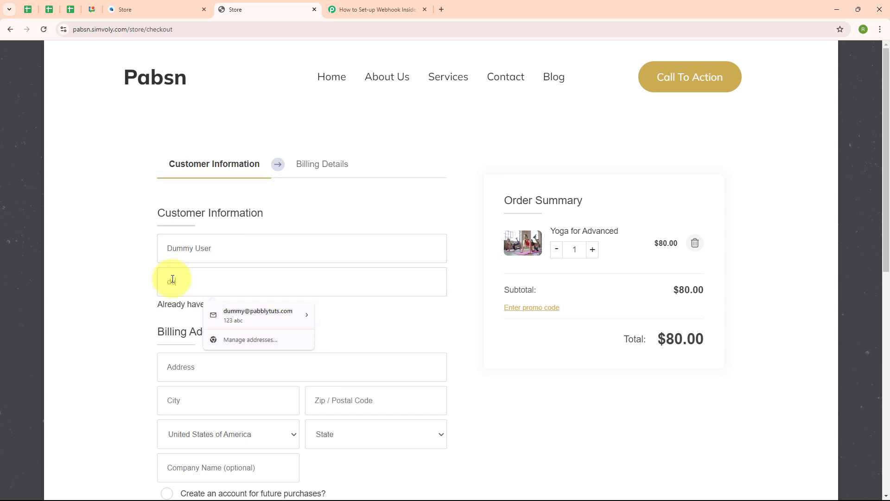
pyautogui.write('mmy@')
pyautogui.click(257, 313)
# Fill in the street address, city and postal code of the billing address.
pyautogui.scroll(-4, 327, 340)
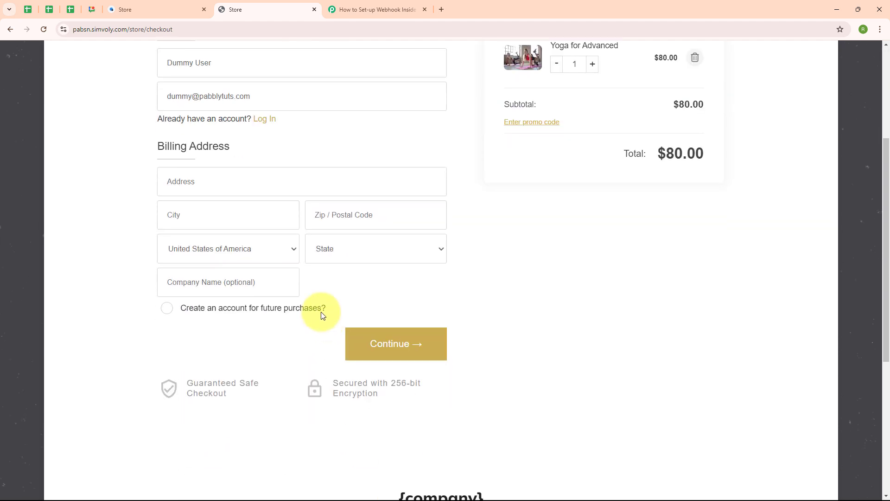
pyautogui.click(210, 182)
pyautogui.write('1')
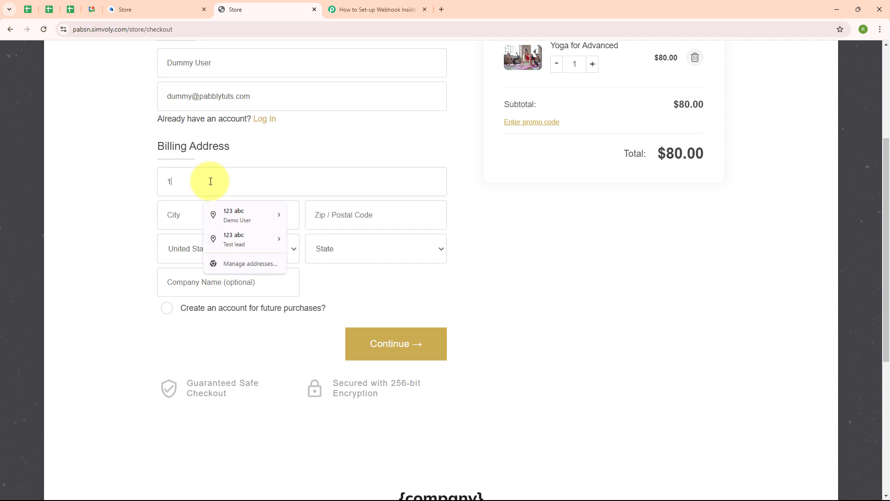
pyautogui.write('23 ABC')
pyautogui.click(180, 218)
pyautogui.write('Bhopal')
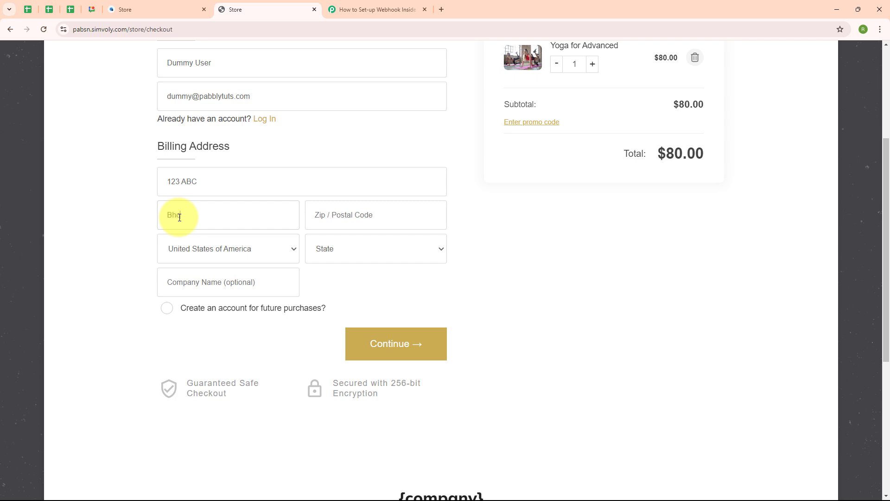
pyautogui.press('Tab')
pyautogui.write('462003')
# Set the billing country to India and fill in the state, leaving the optional company name blank.
pyautogui.click(263, 255)
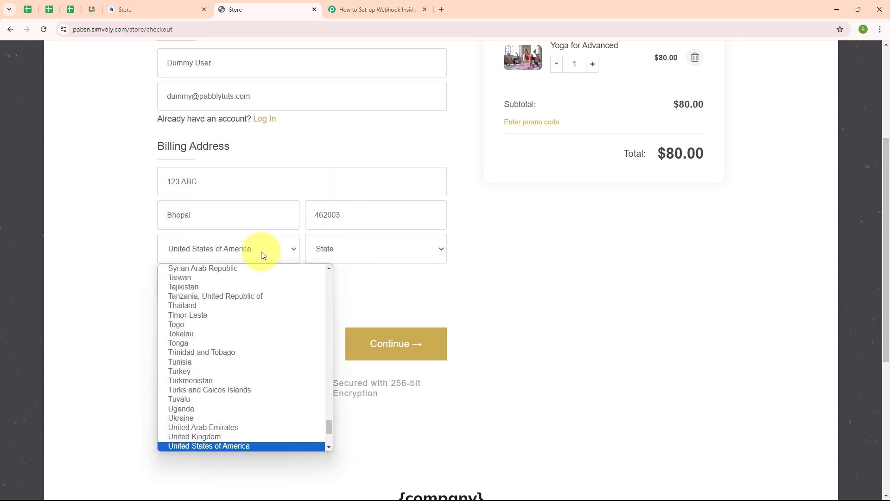
pyautogui.write('india')
pyautogui.press('Return')
pyautogui.click(397, 251)
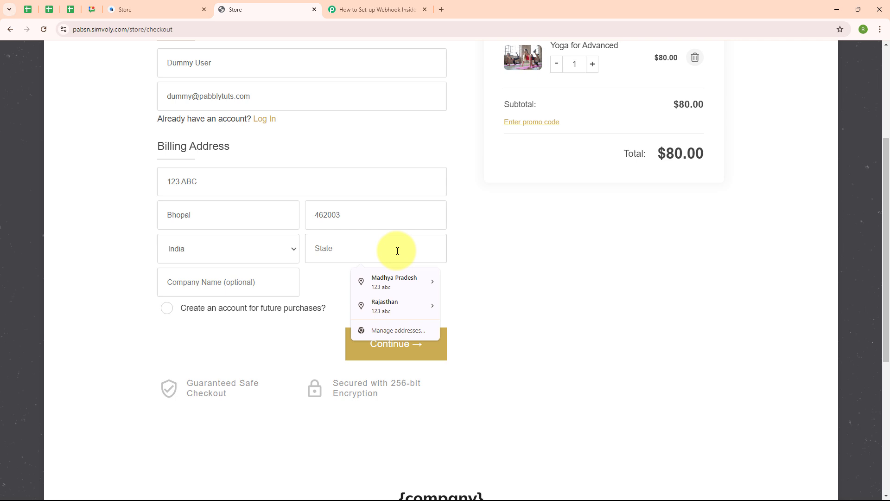
pyautogui.write('Madhya Pradesh')
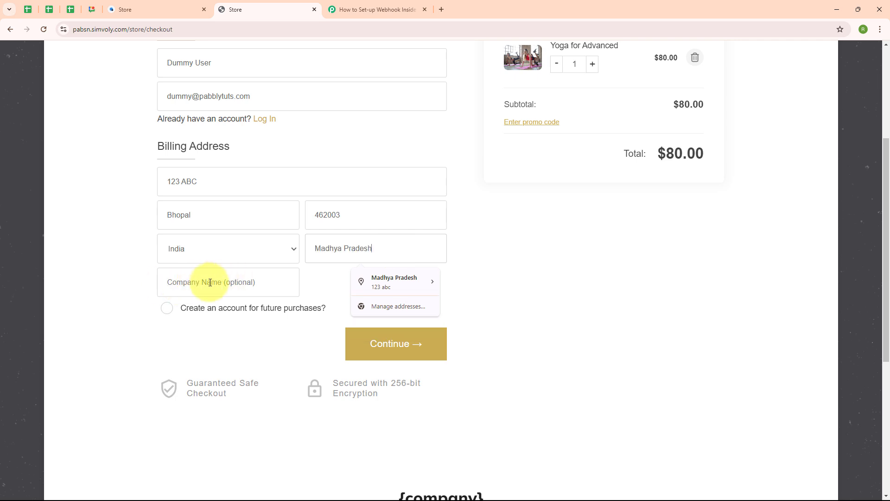
pyautogui.click(208, 341)
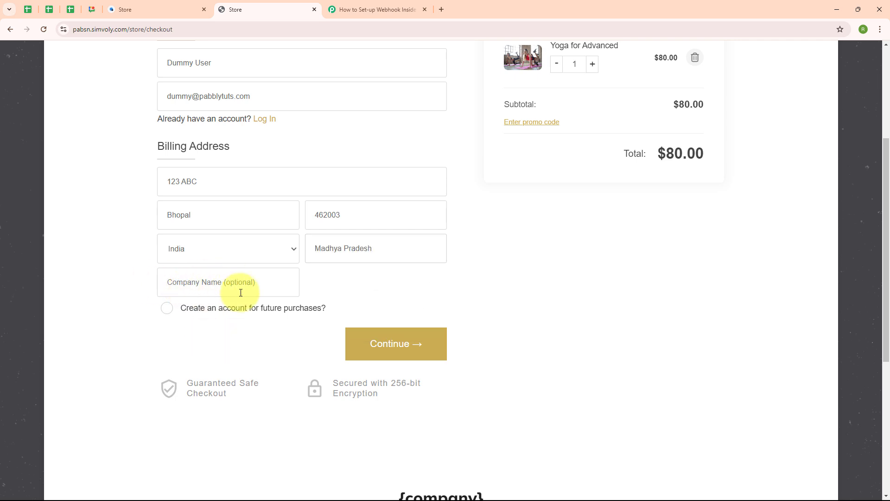
# Continue to the billing details and complete the order with Pay on delivery as the payment method.
pyautogui.click(411, 357)
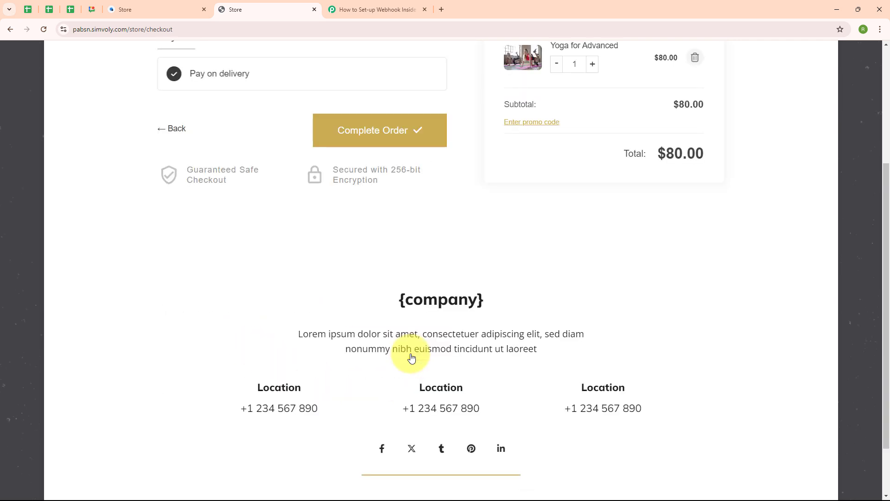
pyautogui.scroll(4, 357, 269)
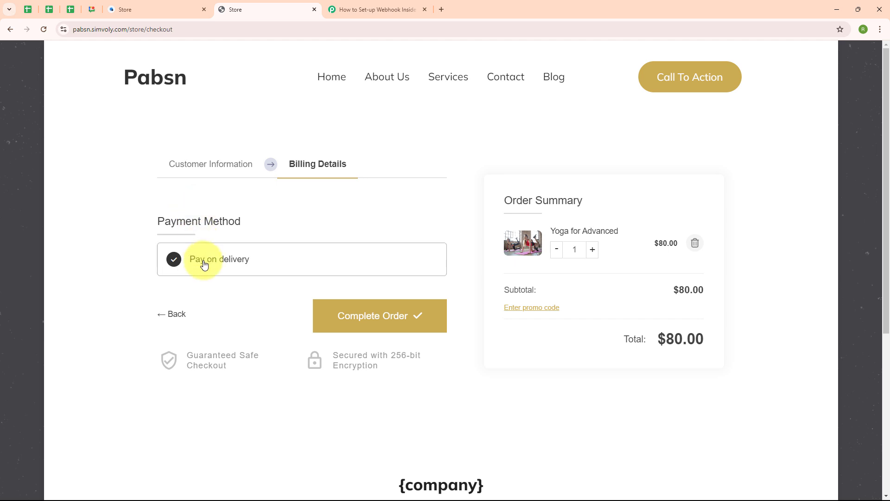
pyautogui.click(389, 326)
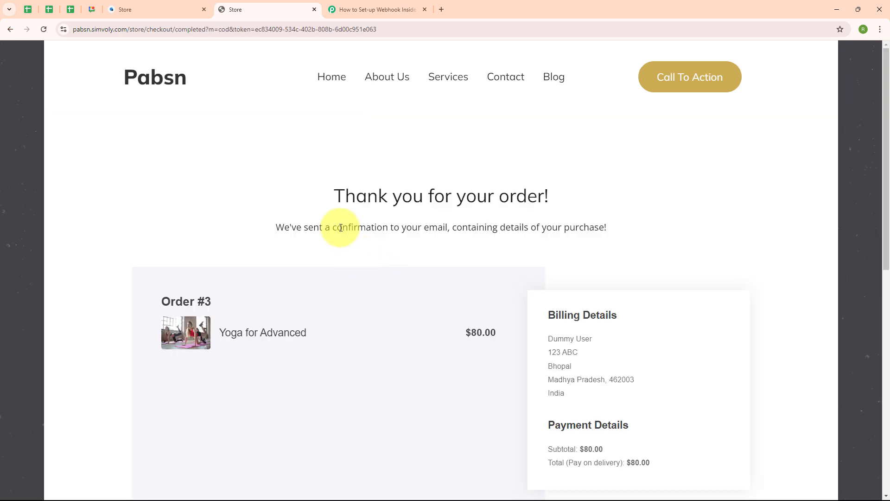
pyautogui.moveTo(334, 194); pyautogui.dragTo(593, 208)
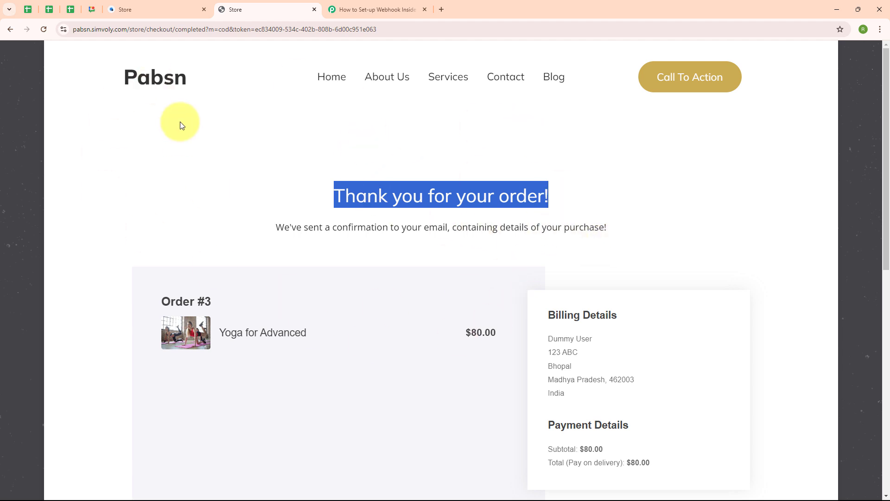
pyautogui.click(227, 204)
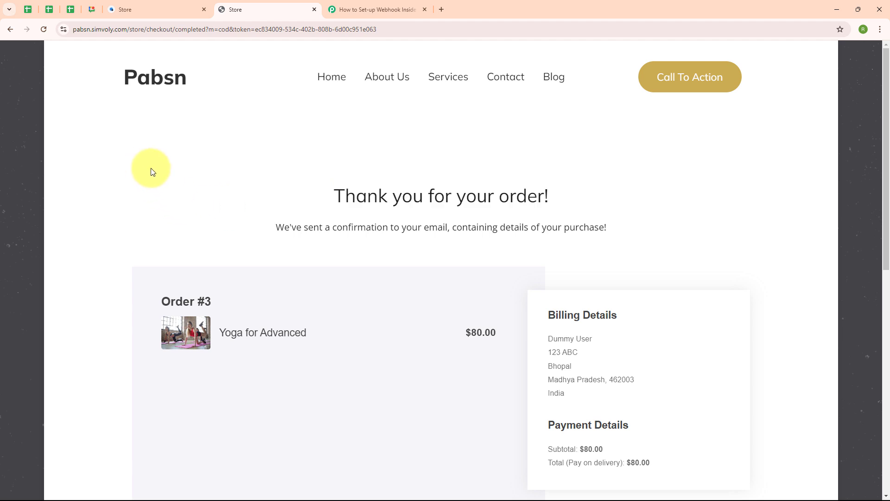
# Switch to Pabbly Connect and examine the order totals, shipping address and payment method in the captured webhook response.
pyautogui.click(332, 5)
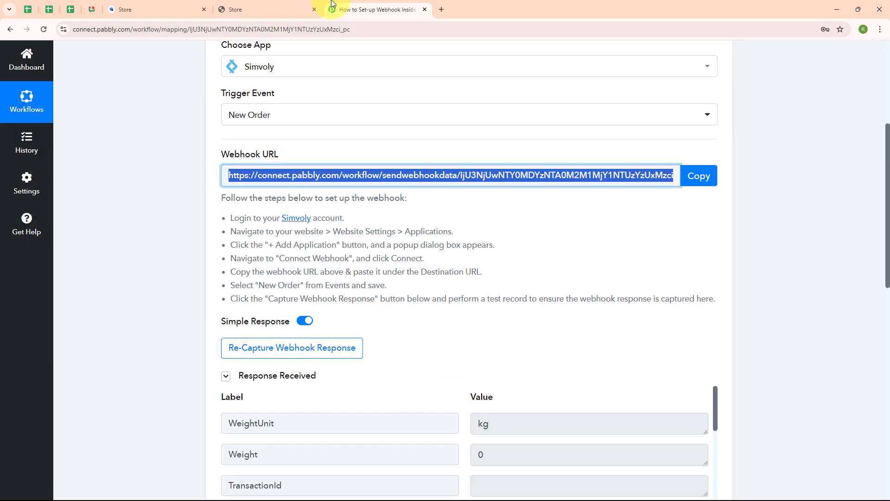
pyautogui.scroll(-7, 649, 304)
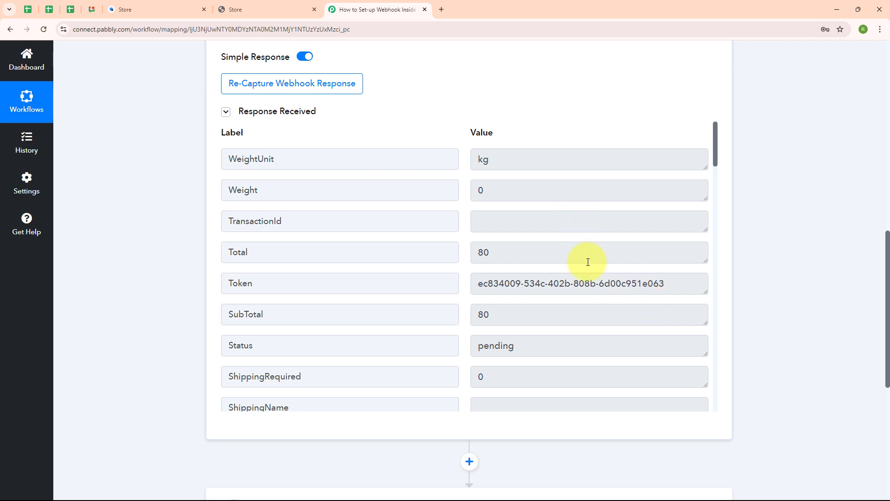
pyautogui.scroll(-2, 588, 262)
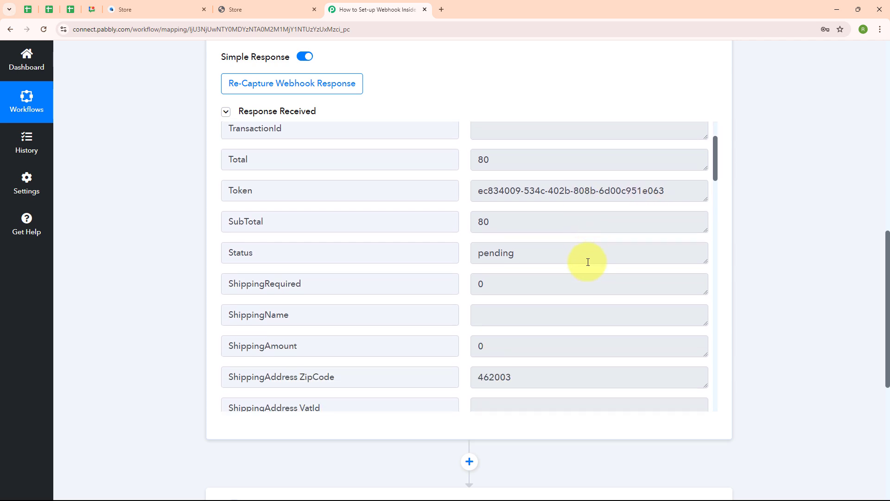
pyautogui.scroll(-3, 588, 262)
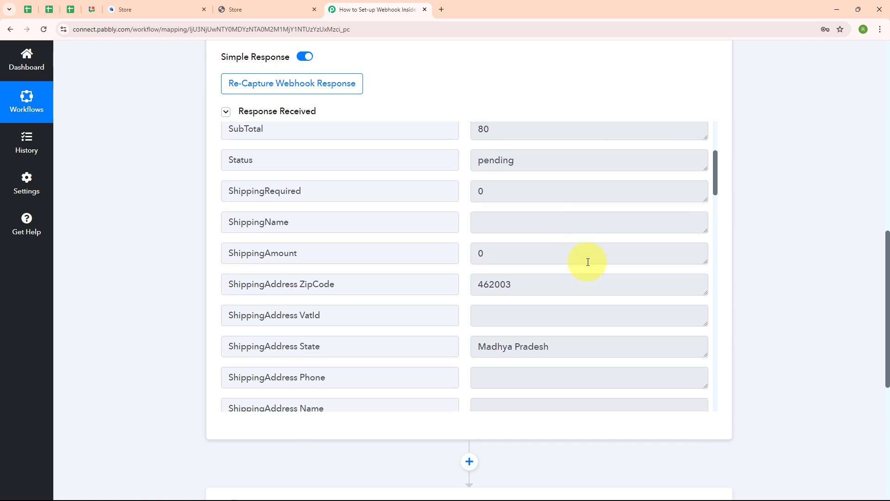
pyautogui.scroll(-3, 588, 262)
pyautogui.click(560, 194)
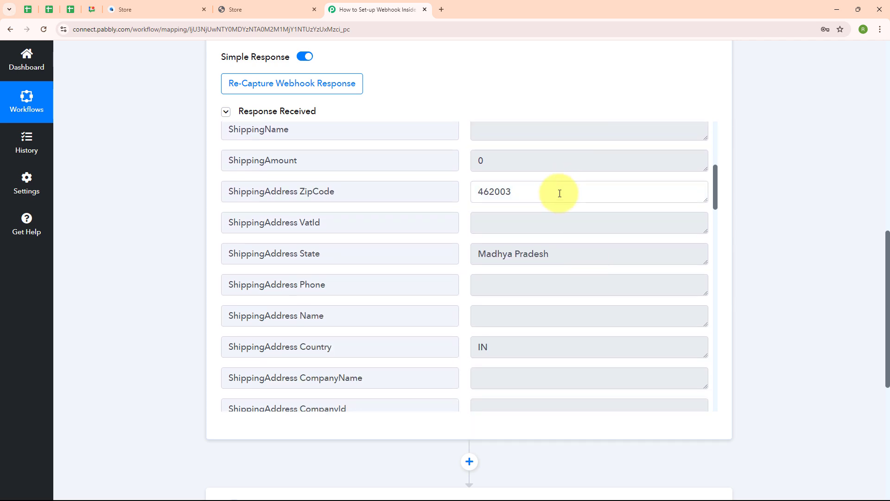
pyautogui.doubleClick(559, 194)
pyautogui.tripleClick(566, 246)
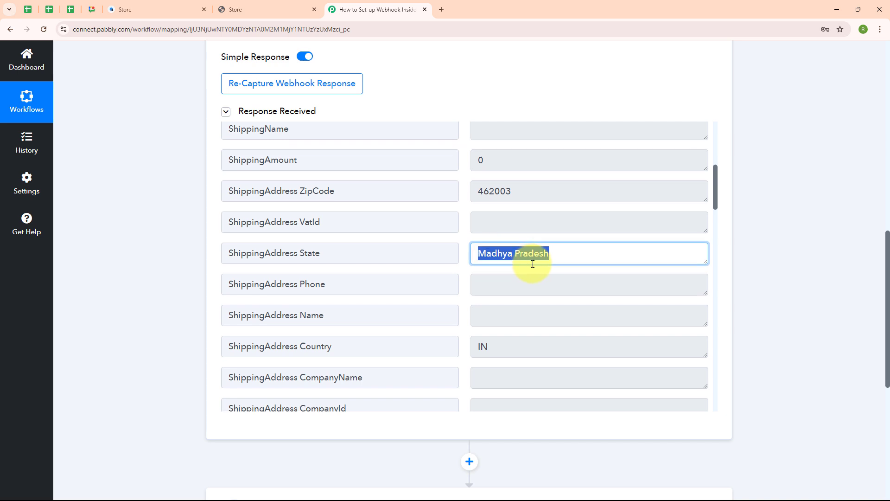
pyautogui.scroll(-7, 529, 236)
pyautogui.doubleClick(521, 208)
pyautogui.click(552, 266)
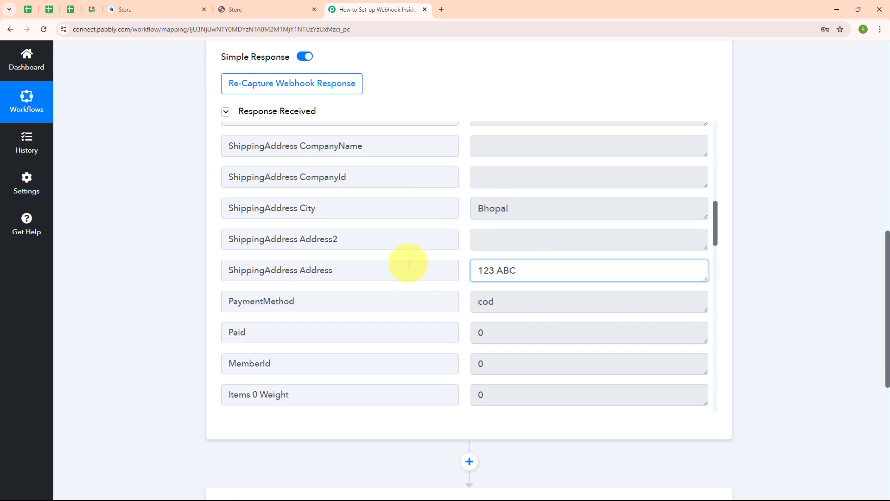
pyautogui.hotkey('ctrl', 'a')
pyautogui.press('Tab')
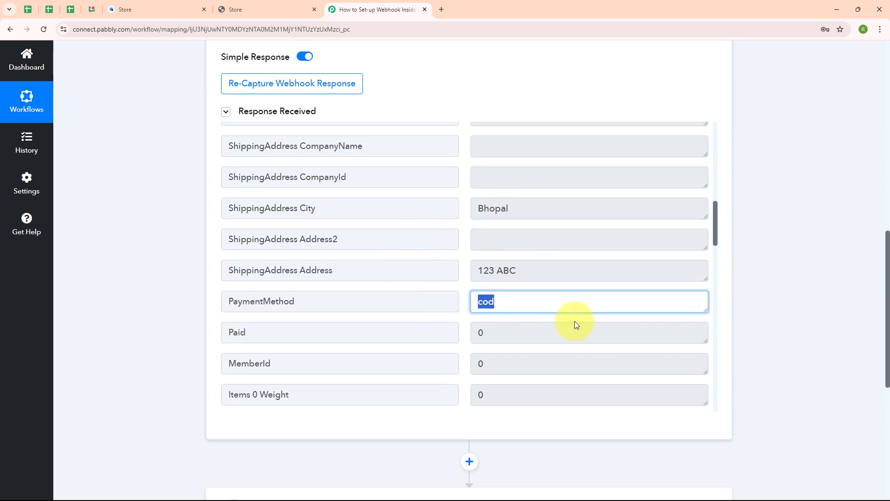
# Check the ordered item's details and the customer name and e-mail fields in the webhook response.
pyautogui.scroll(-5, 575, 323)
pyautogui.moveTo(570, 148); pyautogui.dragTo(450, 148)
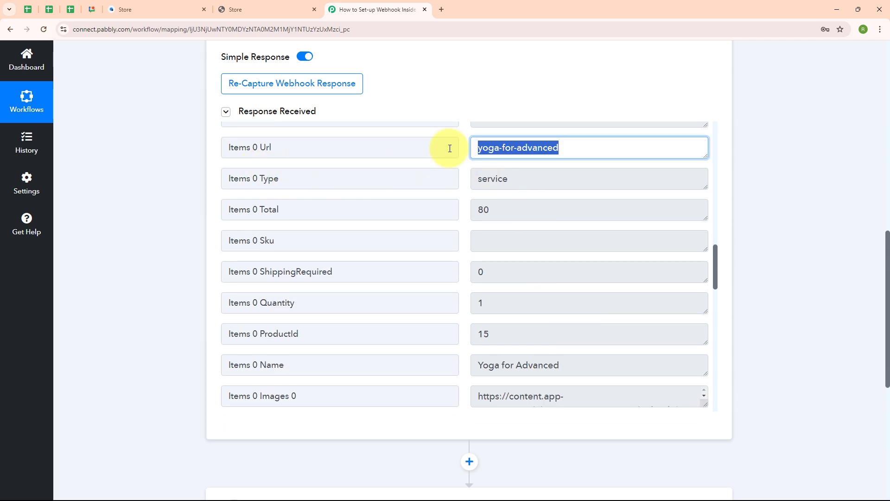
pyautogui.click(441, 179)
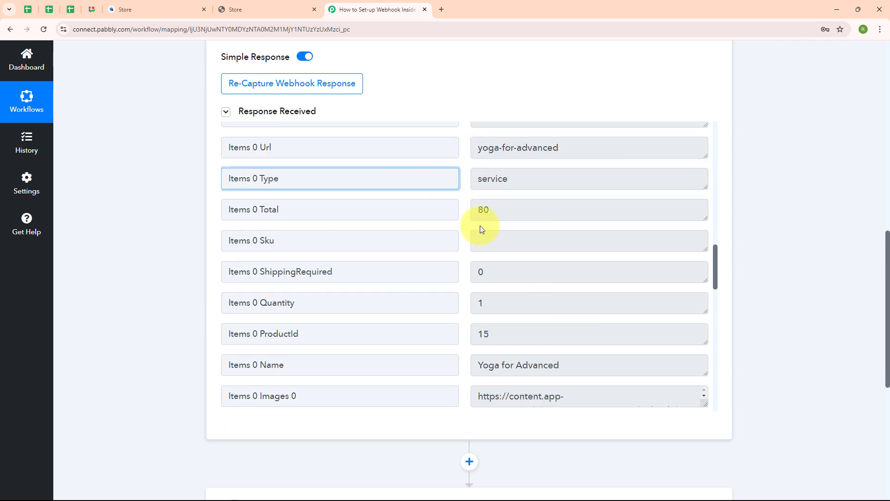
pyautogui.scroll(-9, 607, 249)
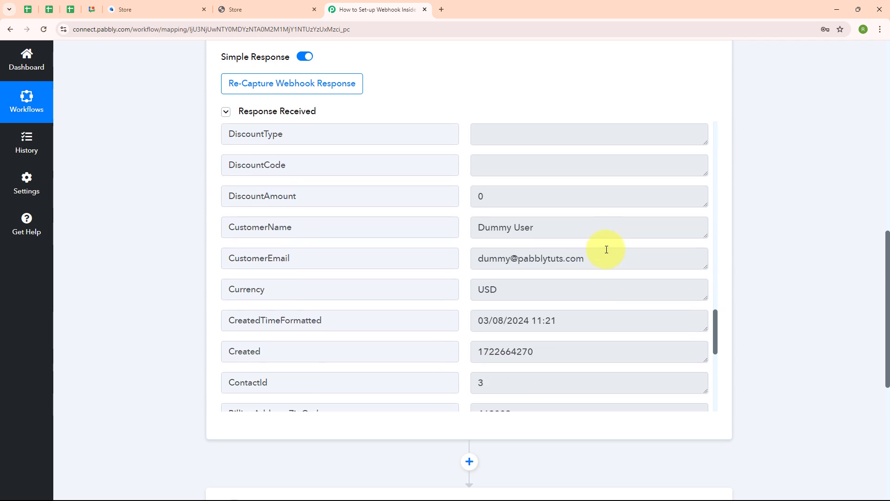
pyautogui.moveTo(571, 221); pyautogui.dragTo(464, 228)
pyautogui.moveTo(613, 260); pyautogui.dragTo(438, 285)
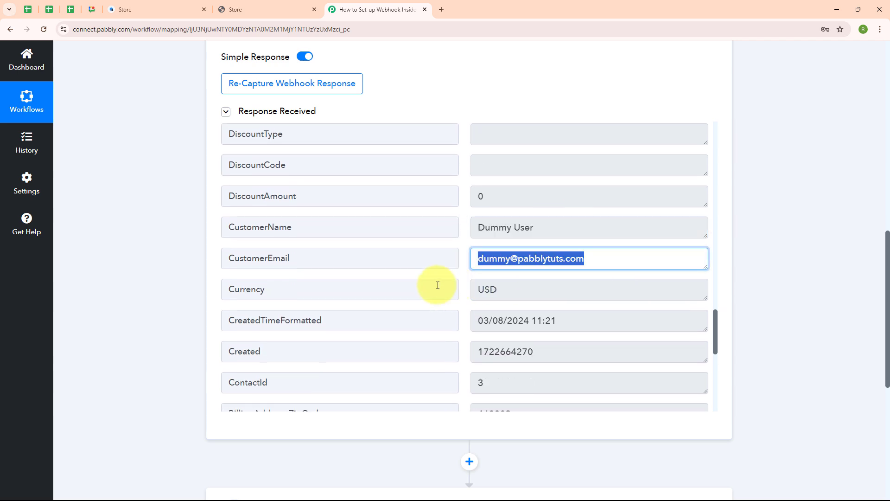
# Review the billing address fields in the response and collapse the Simvoly New Order trigger step.
pyautogui.scroll(-6, 592, 298)
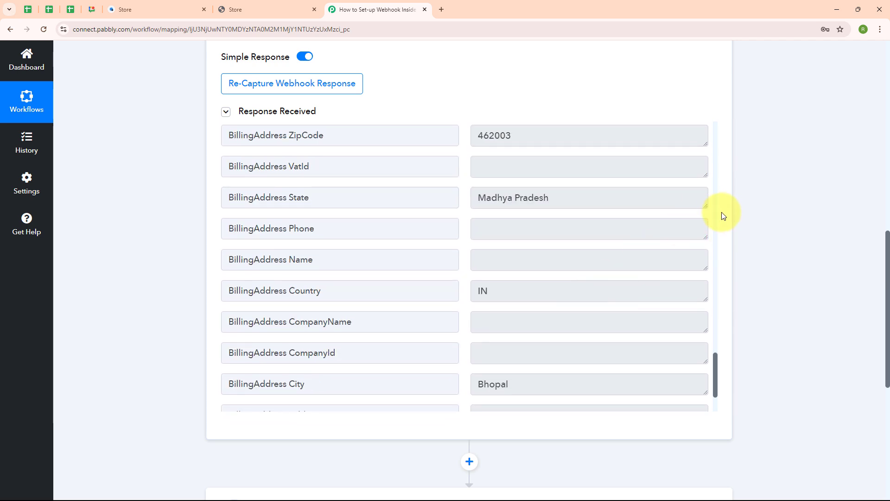
pyautogui.scroll(15, 721, 209)
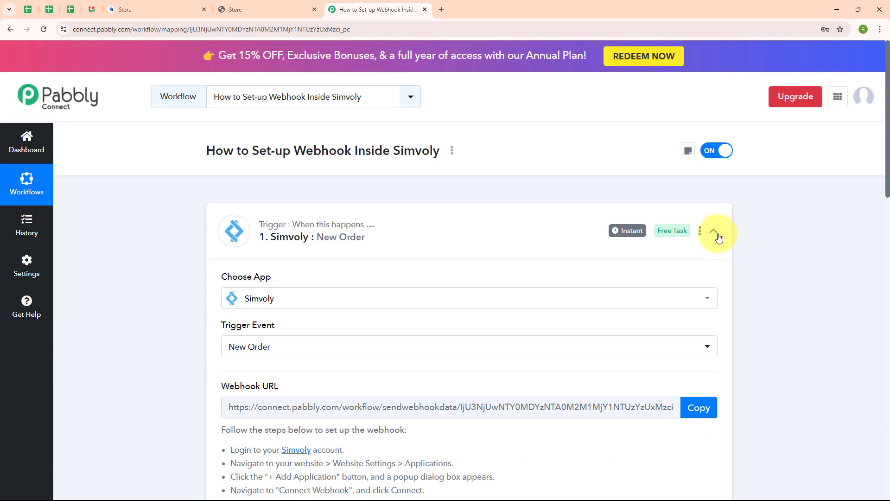
pyautogui.click(716, 237)
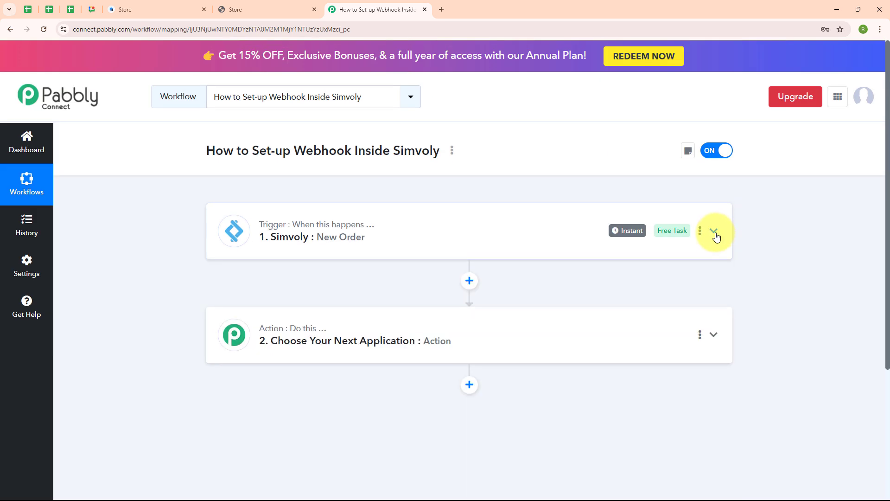